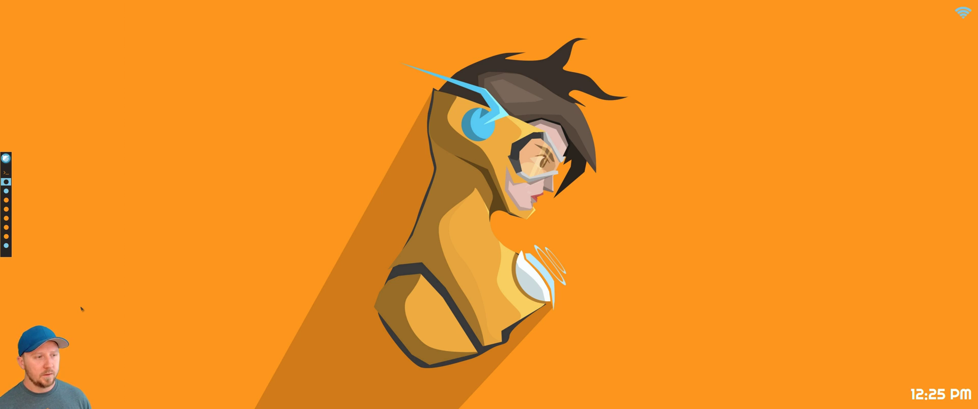
- Open a terminal on the empty awesome desktop showing the FreeBSD summary and zsh prompt
key("super+Return")
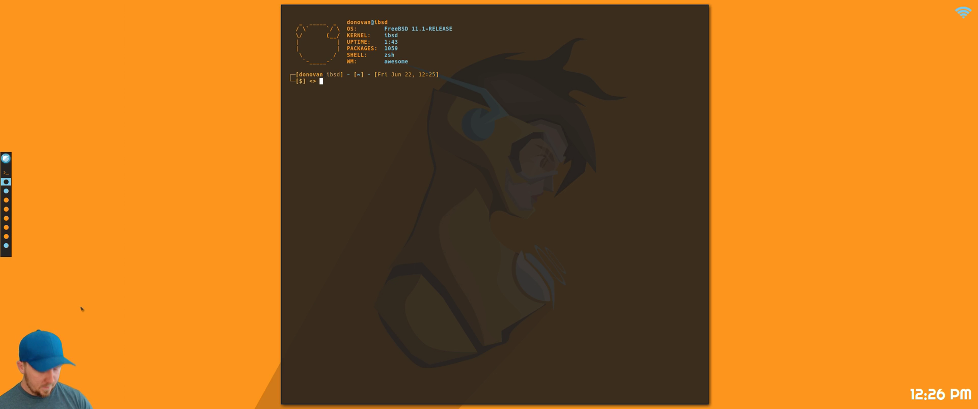
- Start the cava audio visualizer and tile a second terminal beside it
type("cava")
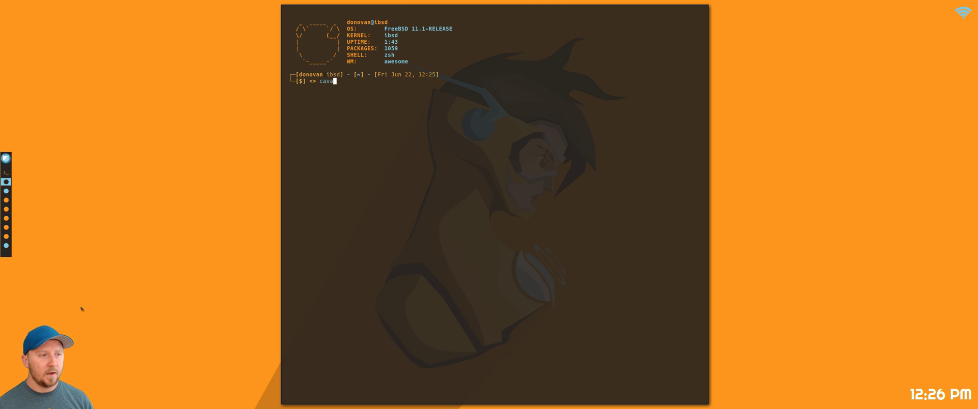
key("Return")
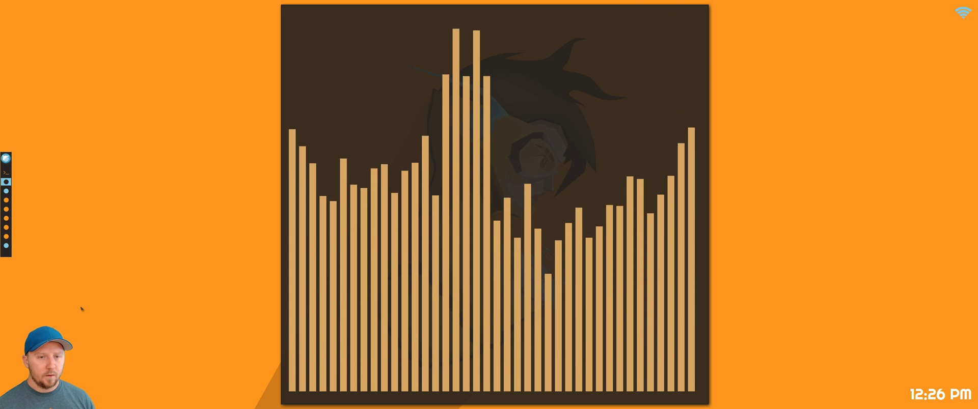
key("super+Return")
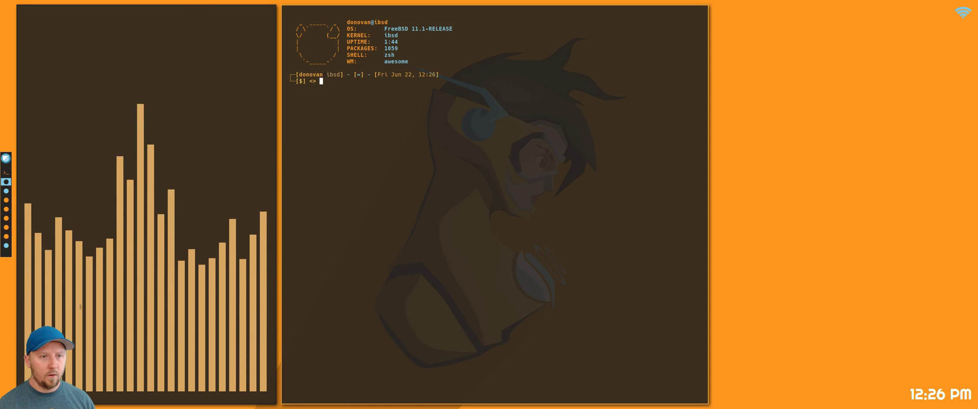
- Open .config/cava/config in vim and move to the [input] section's source = auto line
key("Up")
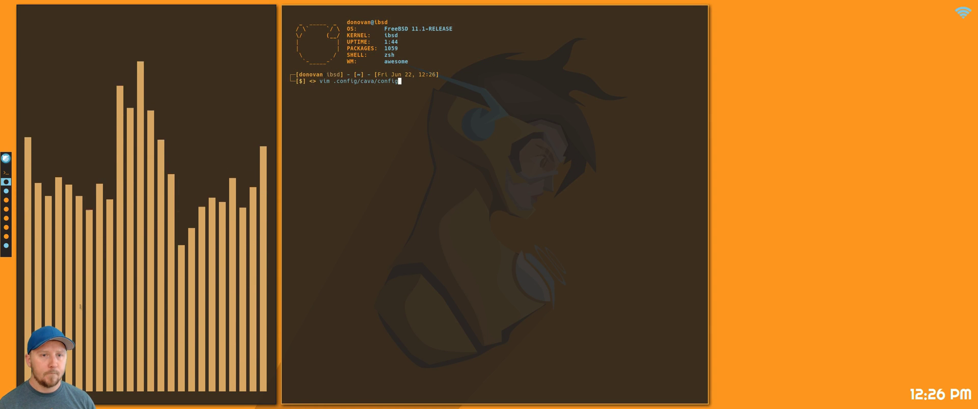
key("Return")
key("j")
key("j")
key("j")
key("j")
key("j")
key("j")
key("j")
key("j")
key("j")
key("j")
key("j")
key("j")
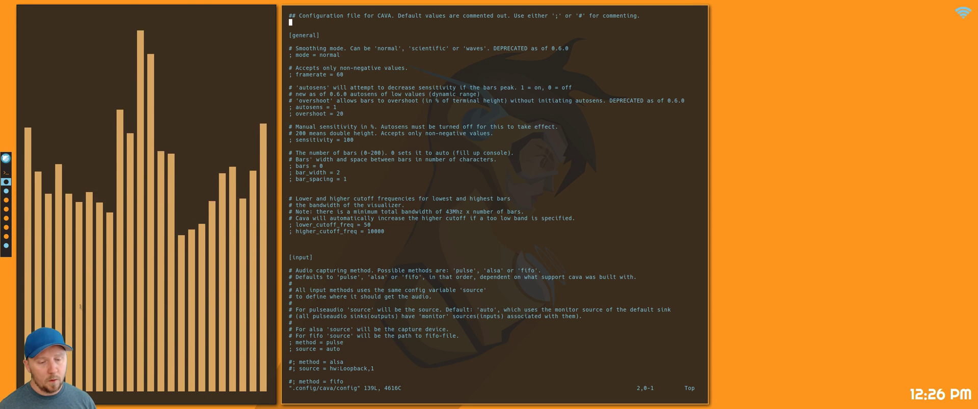
key("j")
key("j")
key("j")
key("j")
key("j")
key("j")
key("j")
key("j")
key("j")
key("j")
key("j")
key("j")
key("j")
key("j")
key("j")
key("j")
key("j")
key("j")
key("j")
key("j")
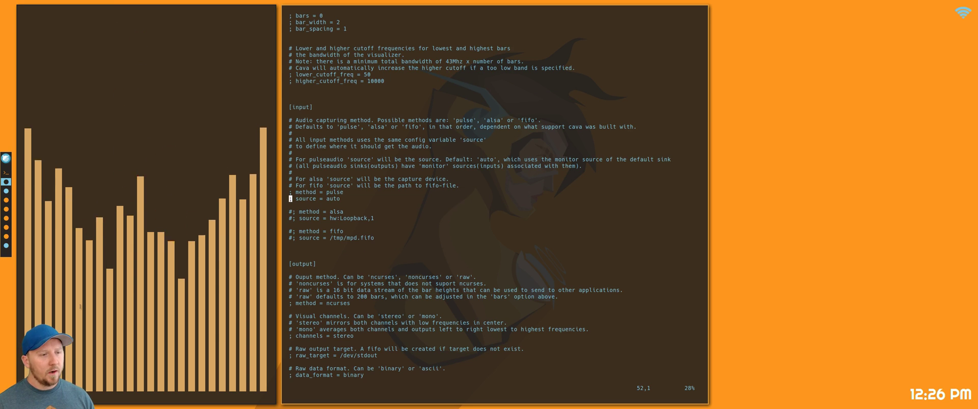
key("k")
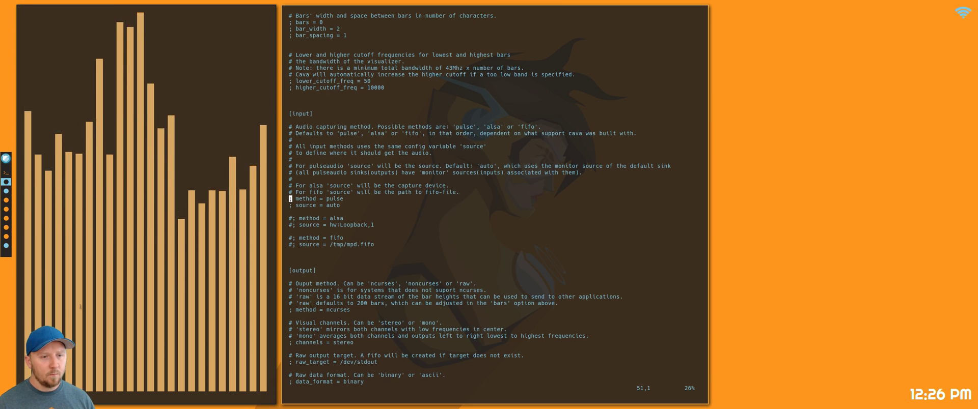
key("j")
key("l")
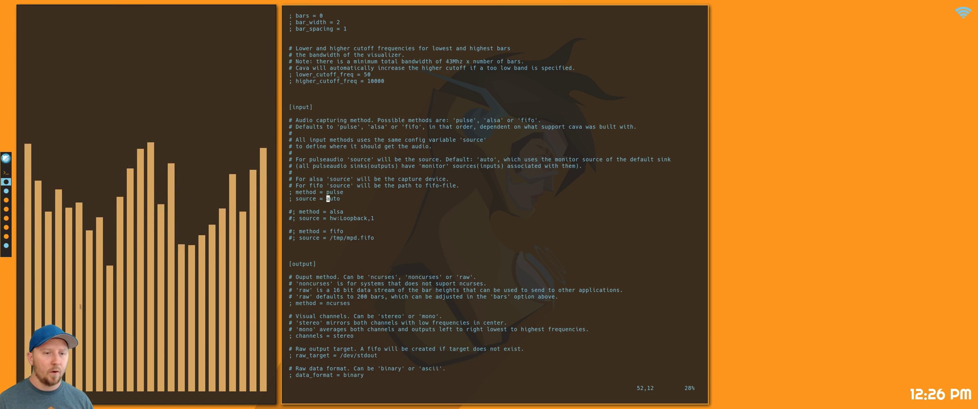
key("k")
key("k")
key("k")
key("k")
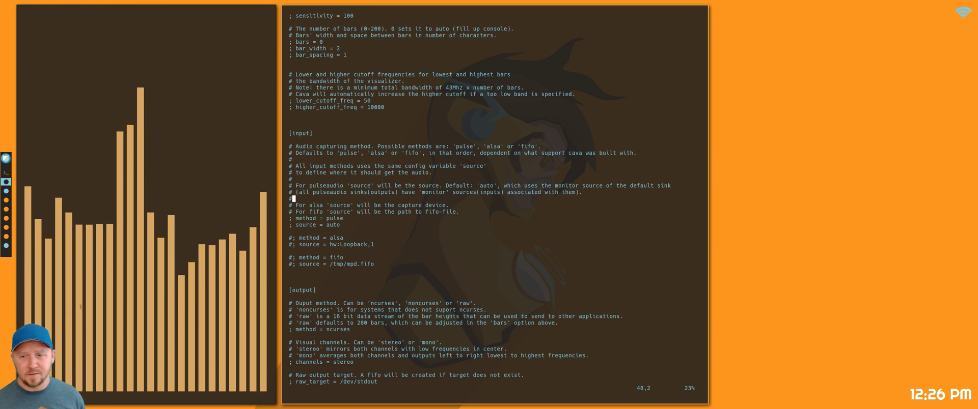
key("j")
key("j")
key("j")
key("j")
key("l")
key("l")
key("l")
key("l")
key("l")
key("l")
key("l")
key("l")
key("l")
key("l")
key("l")
key("l")
key("l")
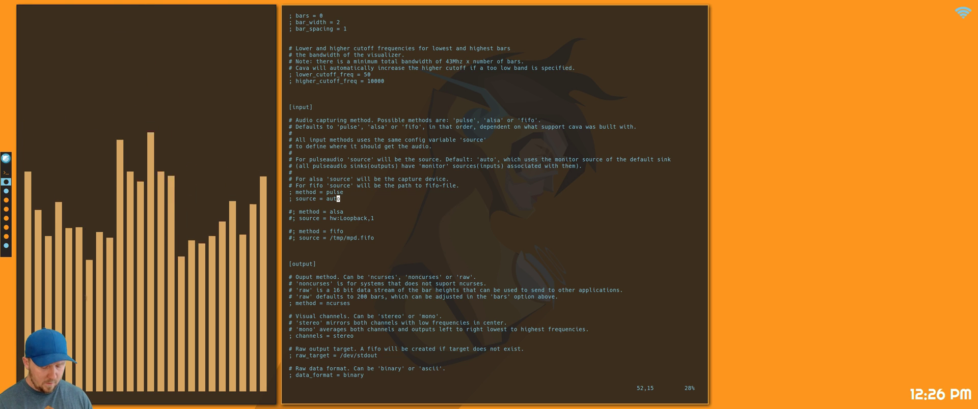
- Review the cava [input] section around the fifo source comment, then quit vim with :q
key("k")
key("k")
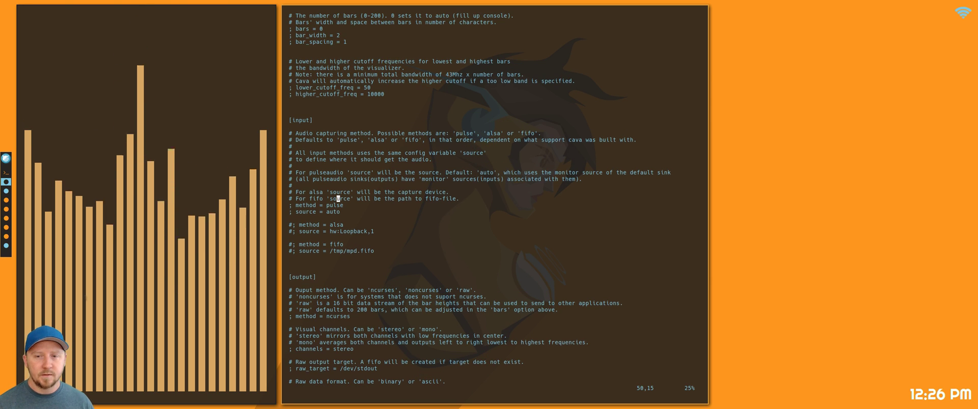
scroll(479, 199, "down", 1)
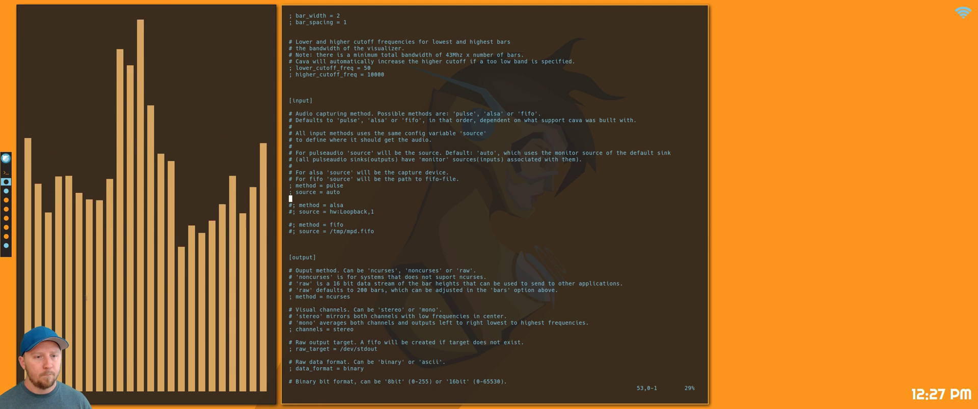
scroll(480, 198, "up", 1)
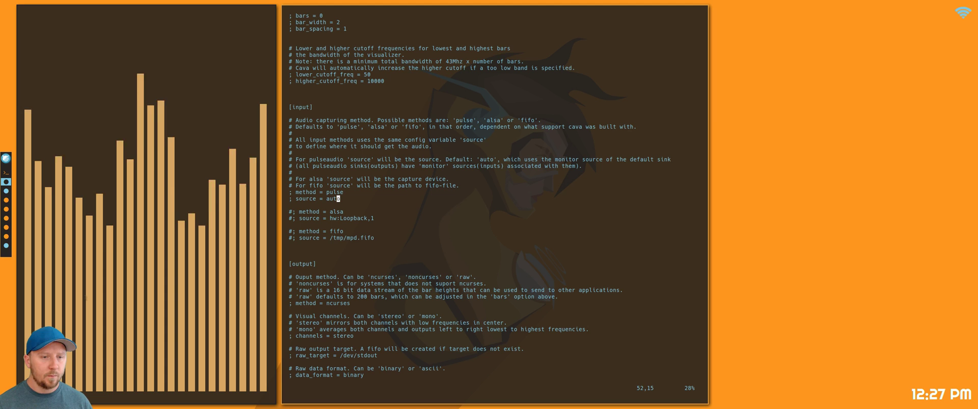
scroll(480, 199, "down", 1)
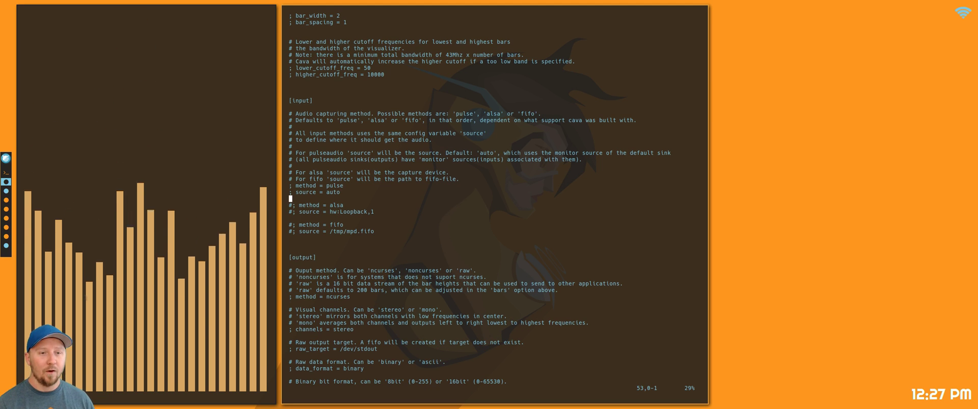
left_click(101, 129)
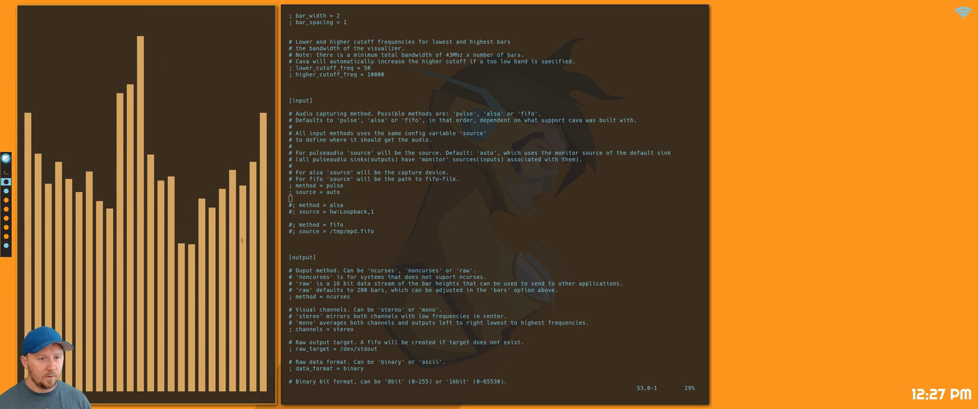
key("super+j")
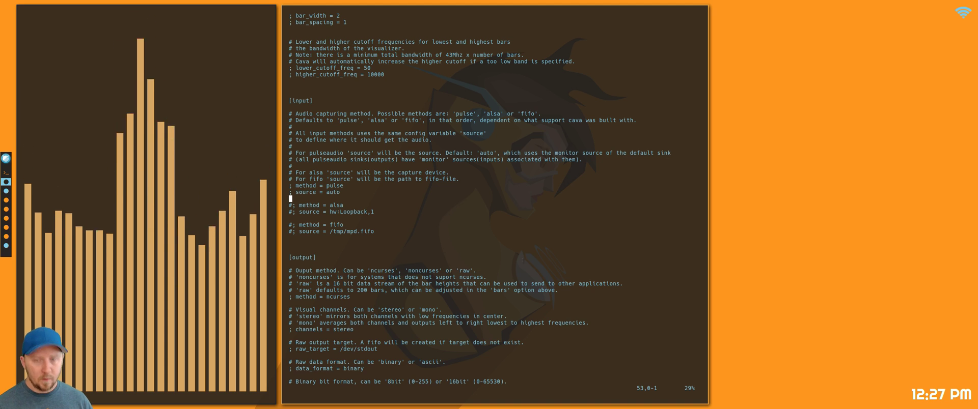
type(":q")
key("Return")
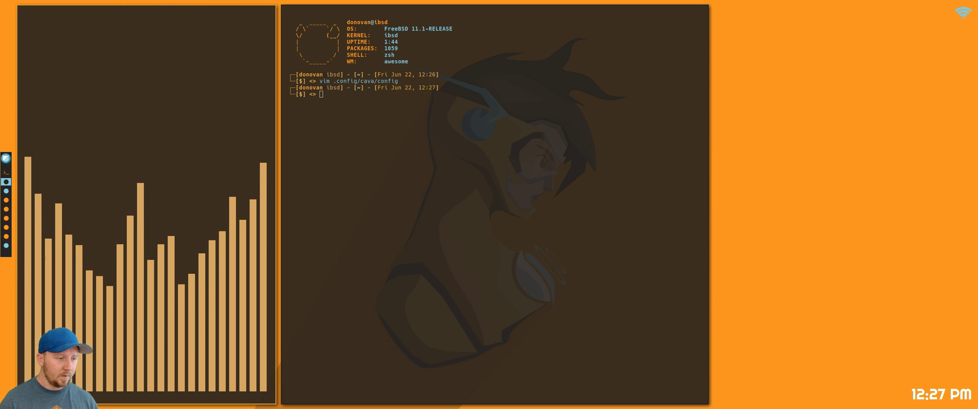
- Quit cava, close the empty left terminal, and launch ncmpcpp showing the playlist
key("q")
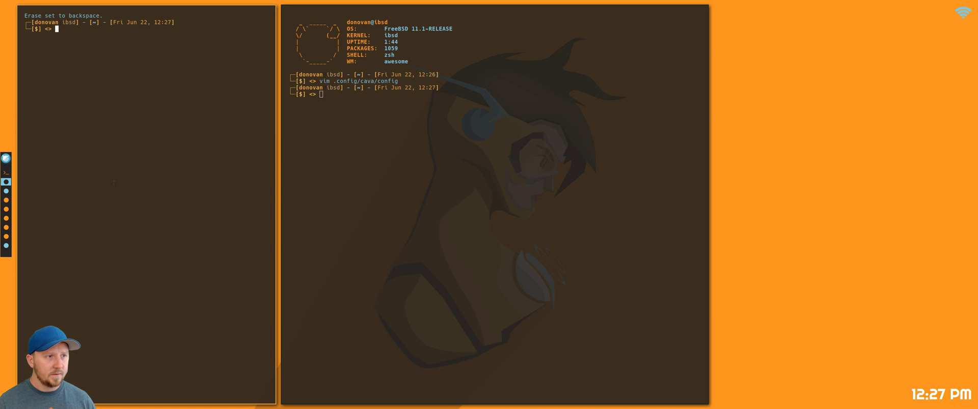
key("super+shift+c")
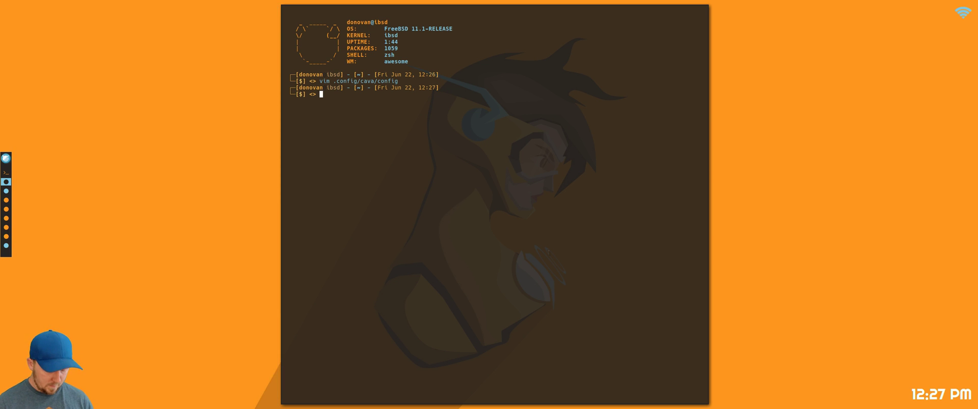
type("ncmpcp")
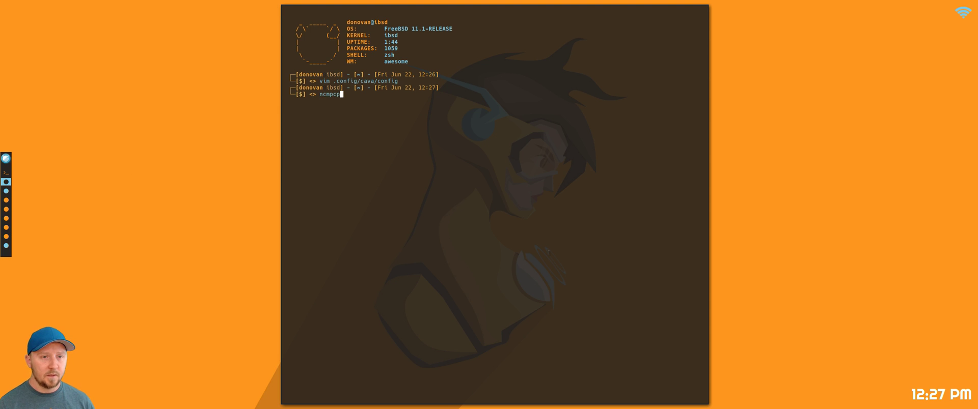
type("p")
key("Return")
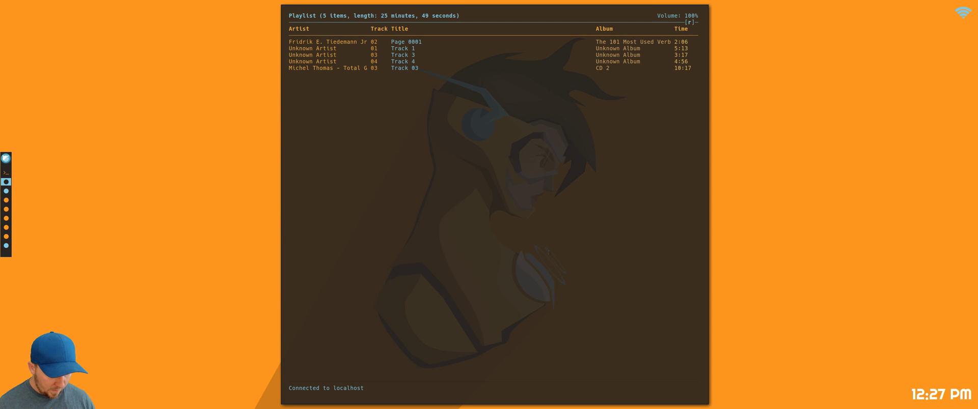
- Run a second ncmpcpp in a new terminal tiled beside the playlist
key("super+Return")
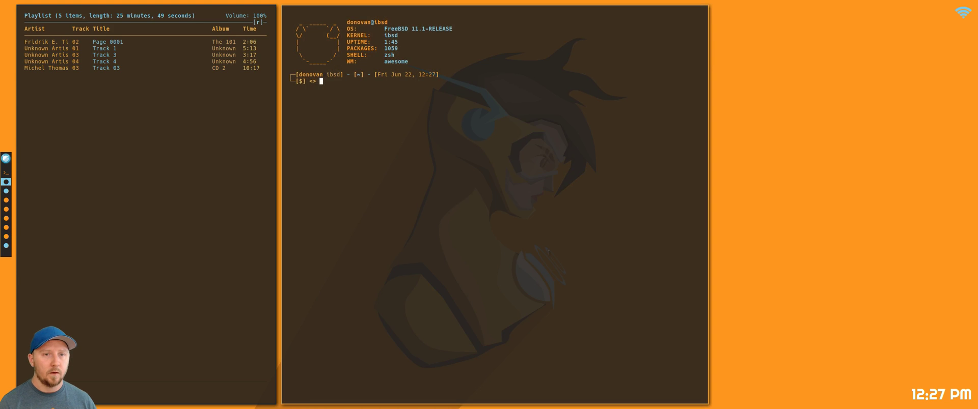
type("ncmp")
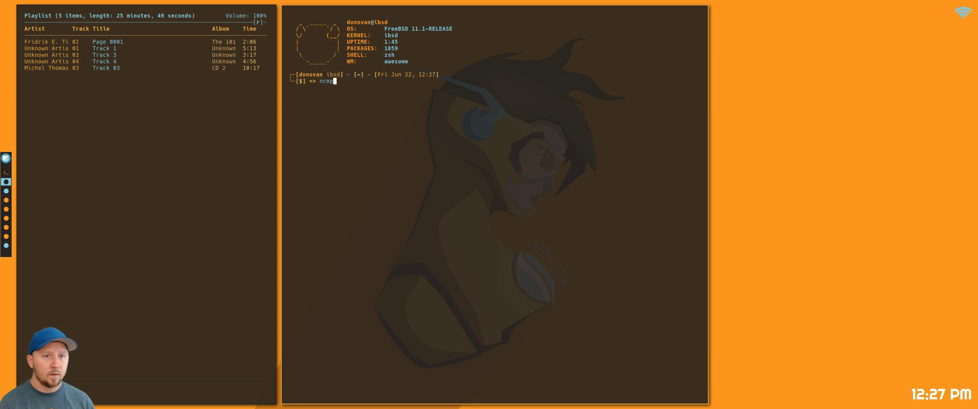
type("cpp")
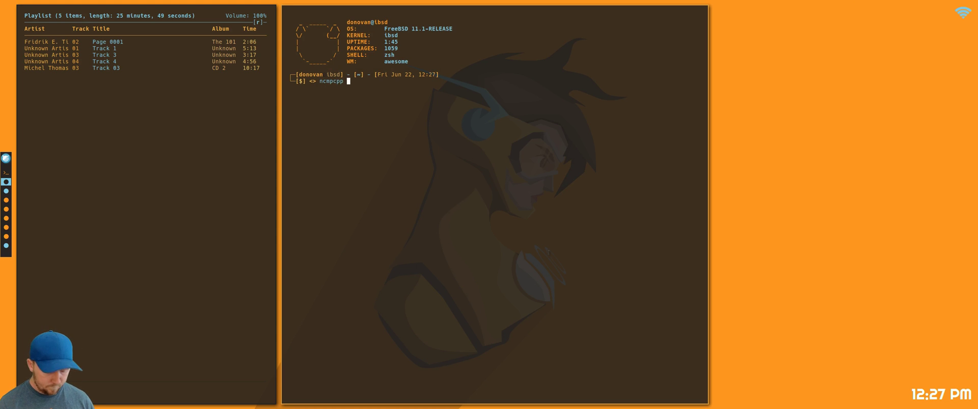
key("Return")
- Show the music visualizer, then play Track 03 from the playlist and stop it
key("8")
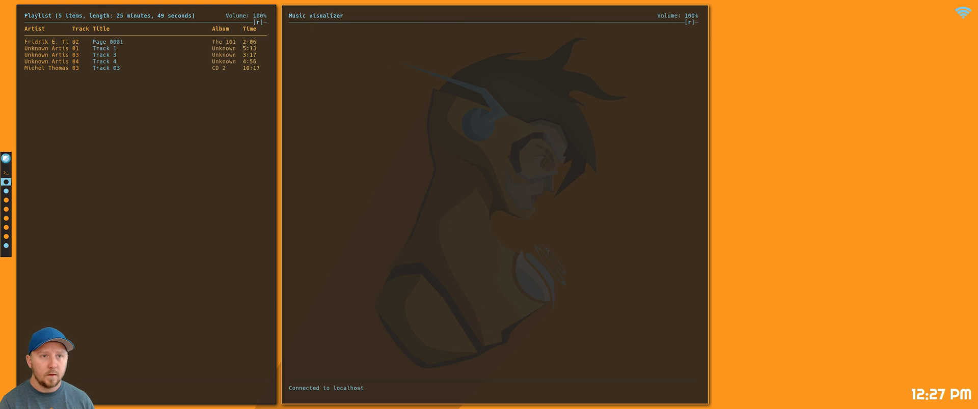
left_click(180, 150)
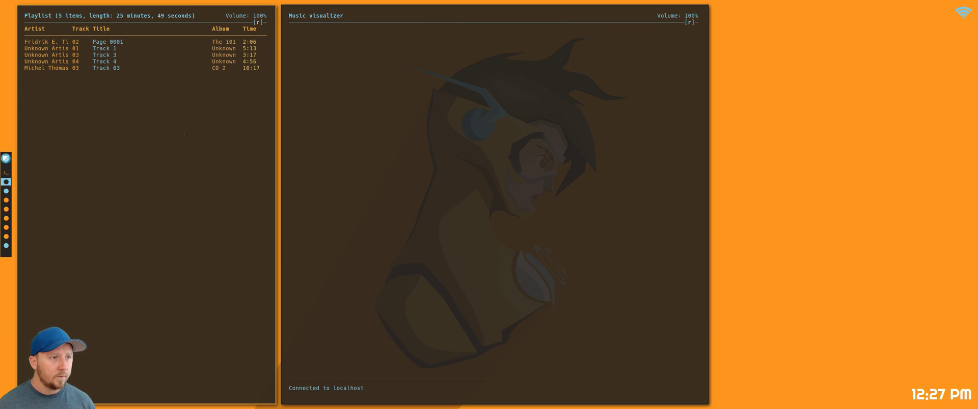
key("Down")
key("Up")
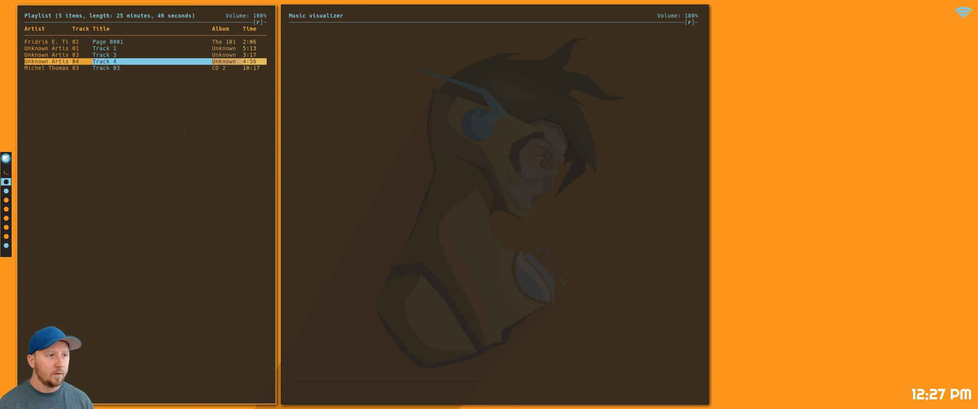
key("Down")
key("Return")
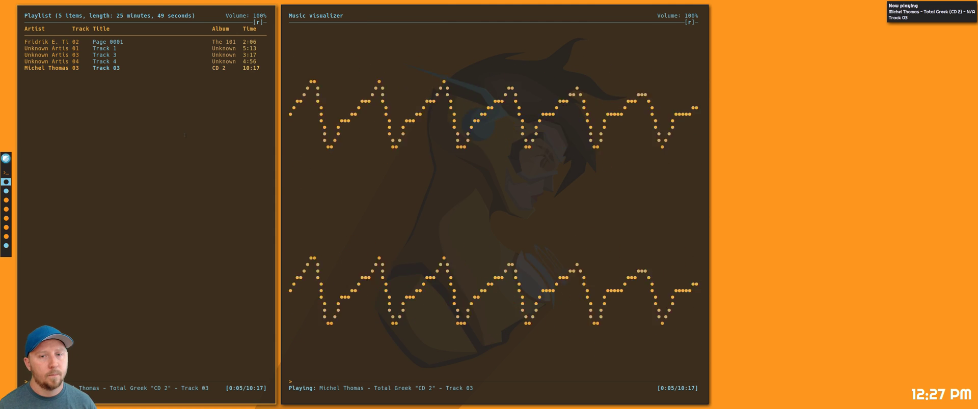
key("s")
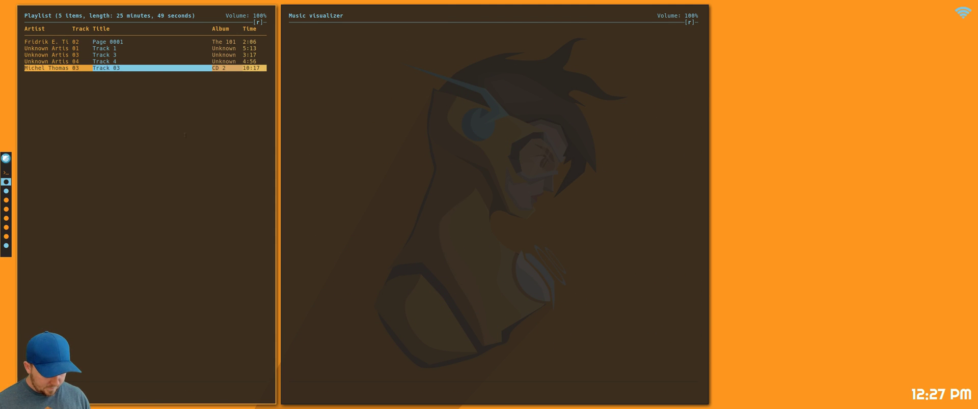
- Return to the music workspace and open a third terminal between visualizer and playlist
key("super+2")
key("super+1")
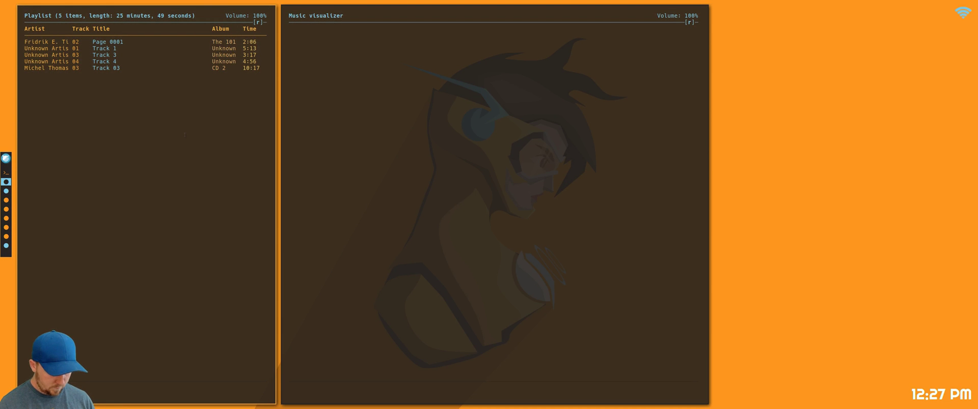
key("super+Return")
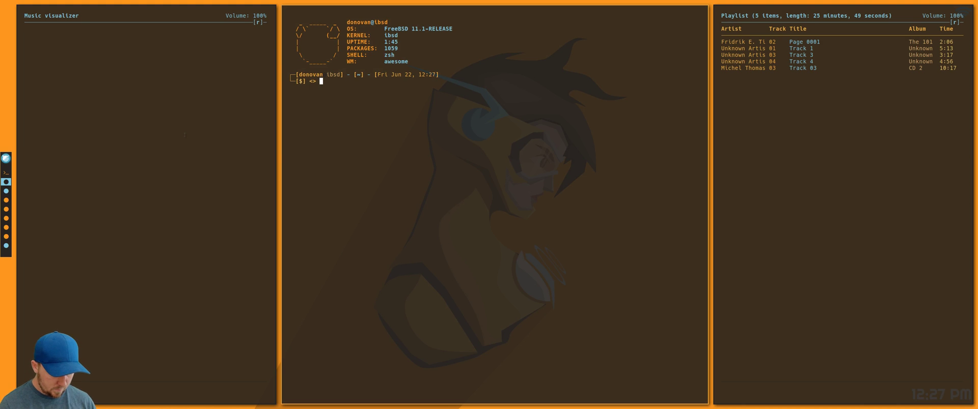
- Open /usr/local/etc/musicpd.conf in vim with sudo, entering the account password
type("cava")
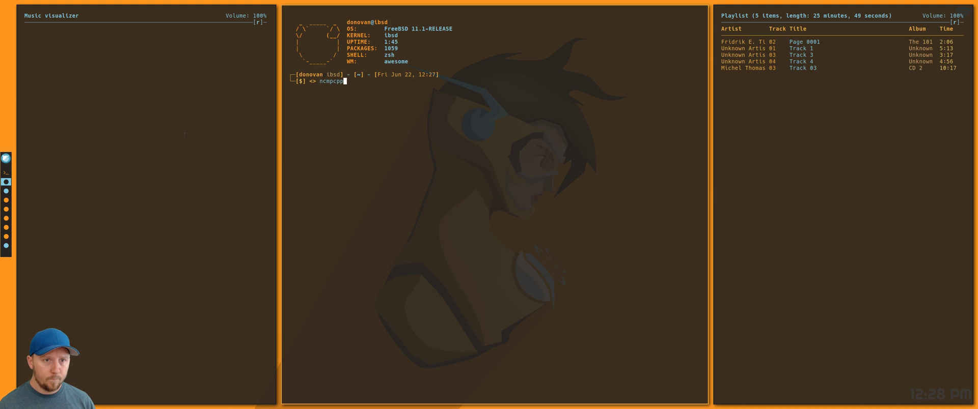
key("Up")
key("Up")
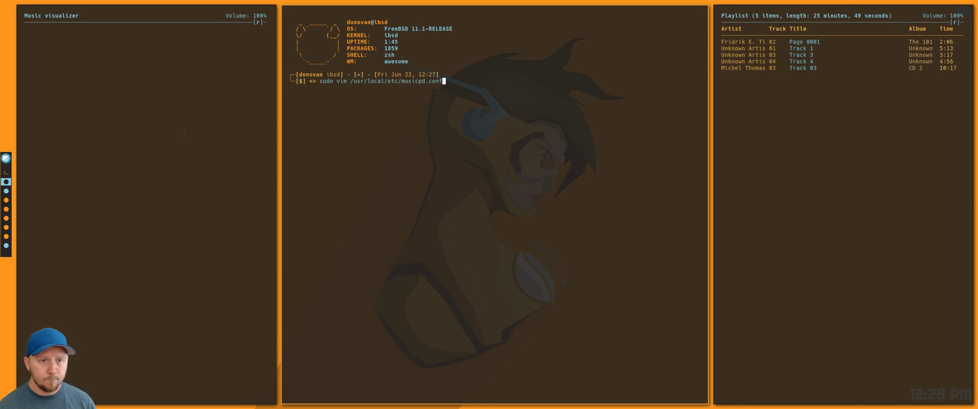
key("Return")
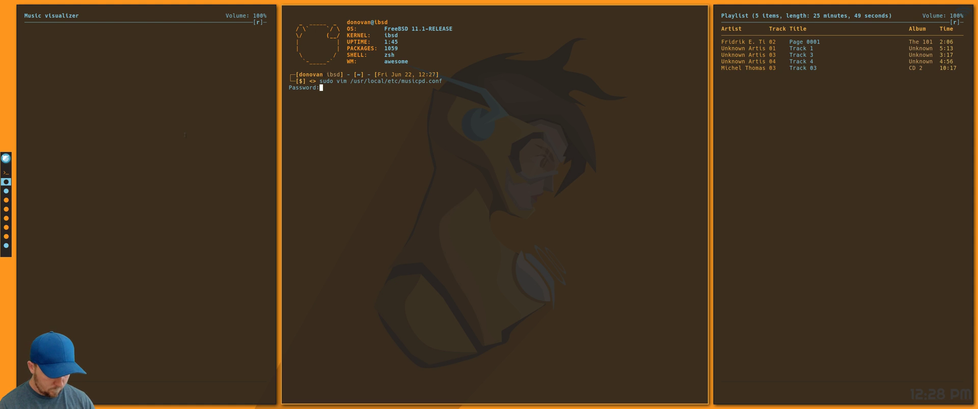
key("Return")
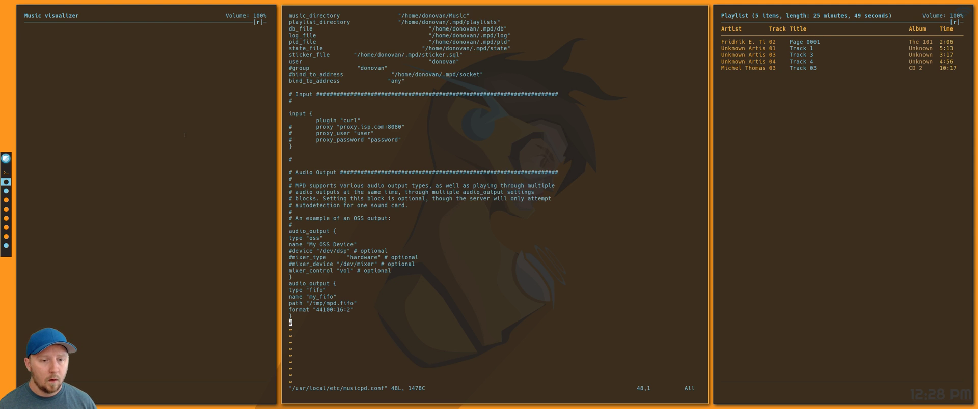
key("k")
key("k")
key("k")
key("k")
key("k")
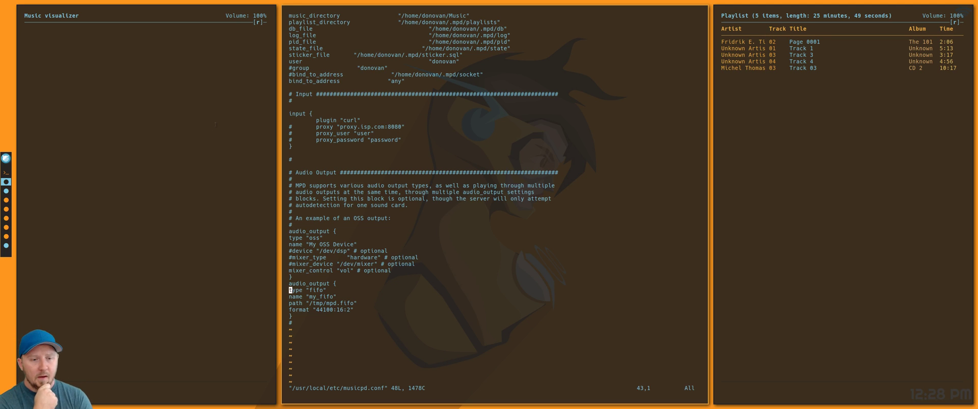
key("super+l")
key("super+h")
key("super+h")
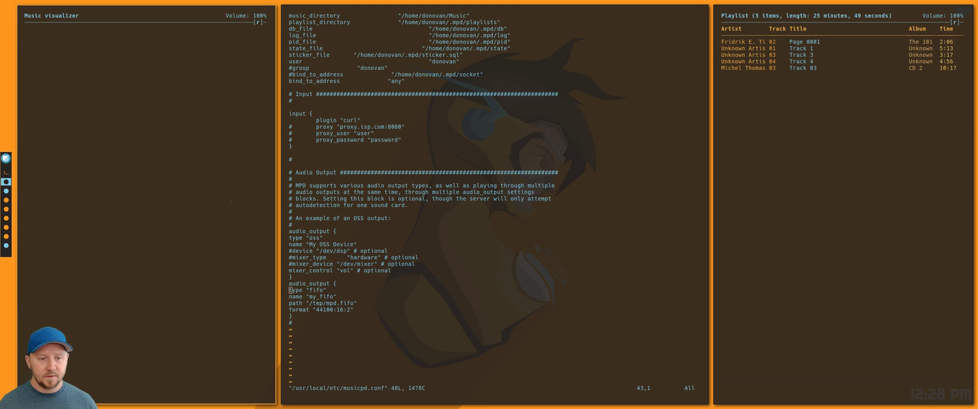
left_click(855, 44)
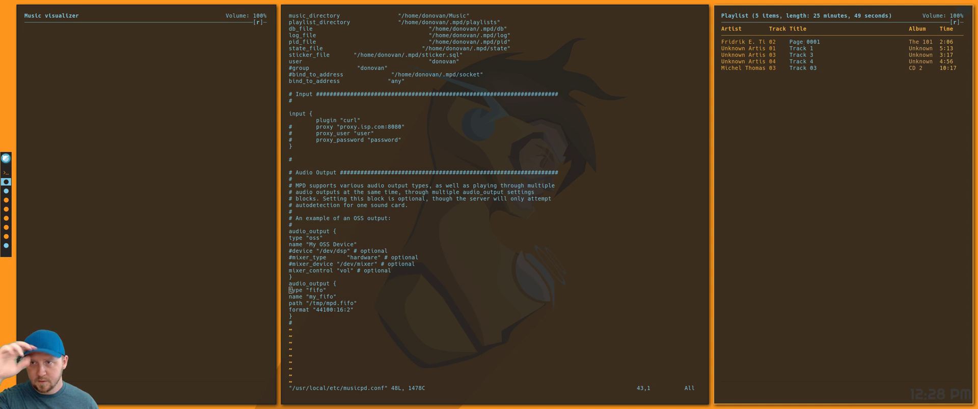
key("super+h")
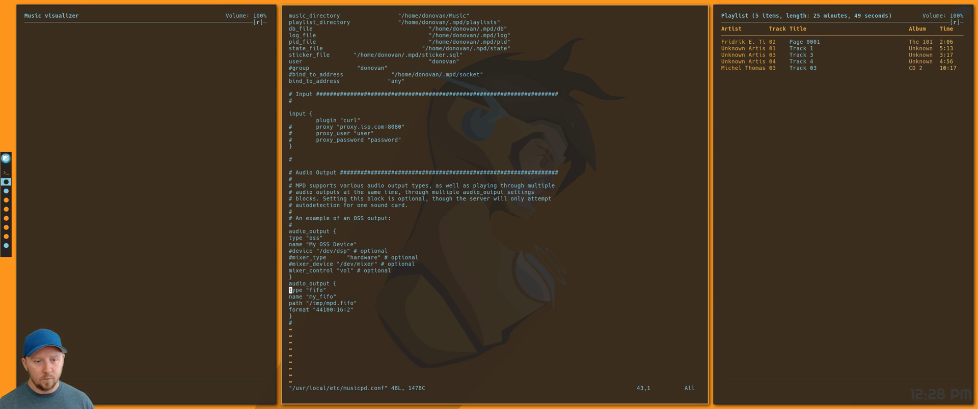
- Play Track 03 in the ncmpcpp playlist to check the visualizer, then stop it
key("super+l")
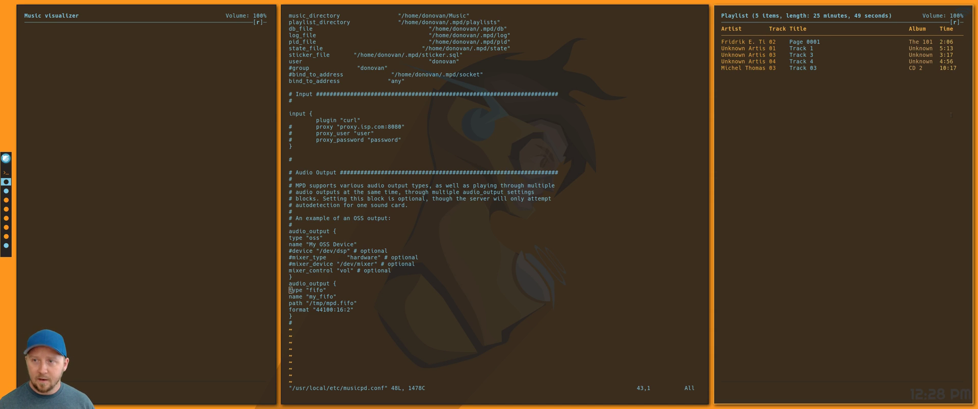
key("Down")
key("Up")
key("Down")
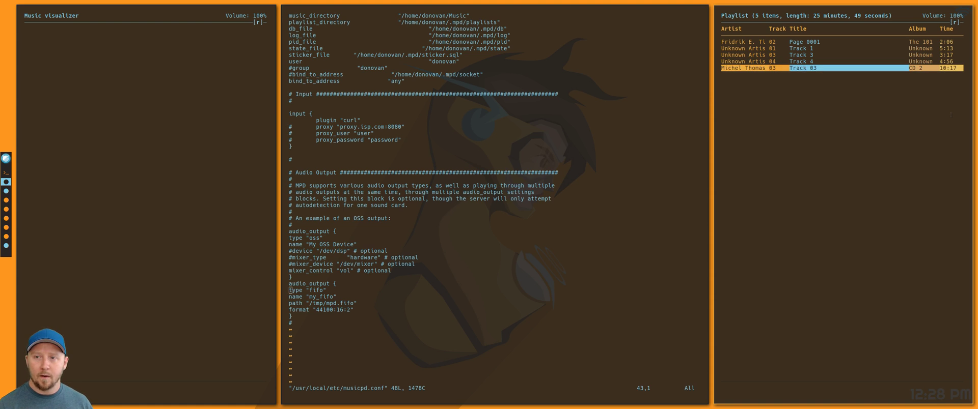
key("Return")
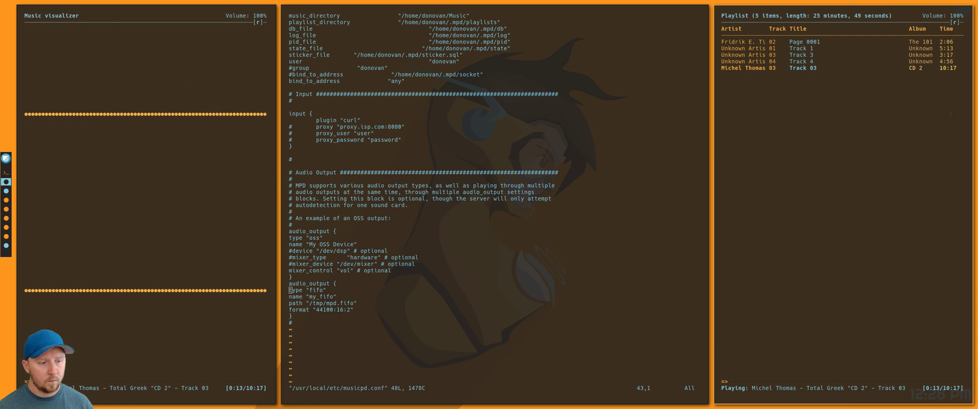
key("s")
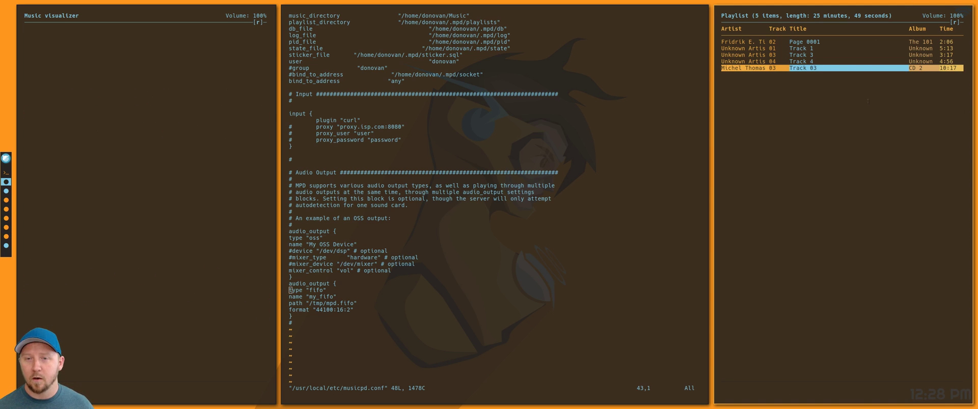
- Save and close the MPD config with :wq, returning to the zsh prompt
mouse_move(669, 187)
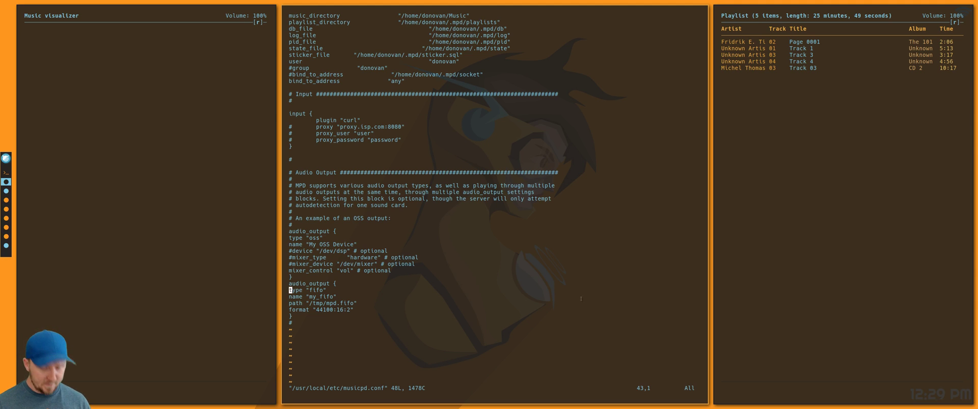
type(":wq")
key("Return")
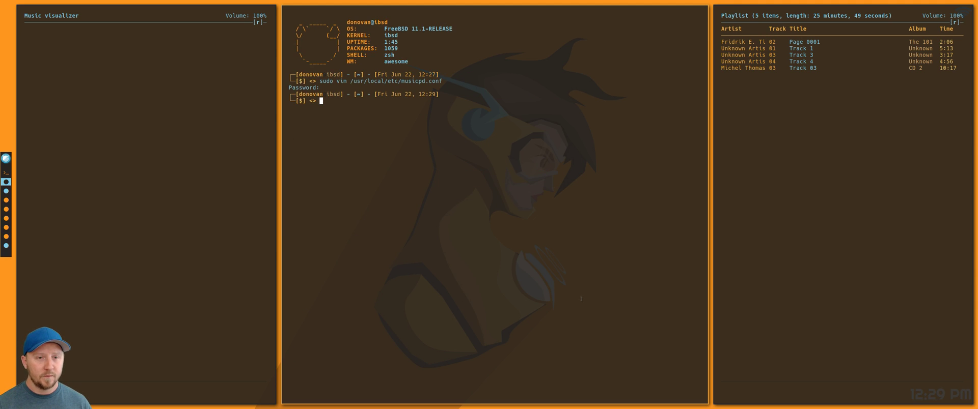